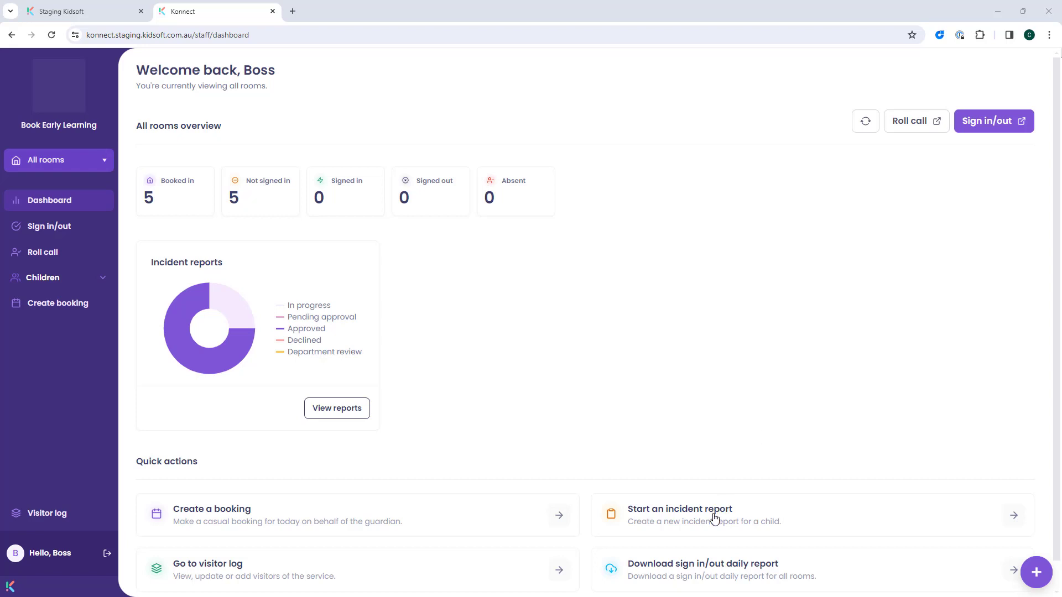
{"action": "left_click", "coordinate": [1036, 573]}
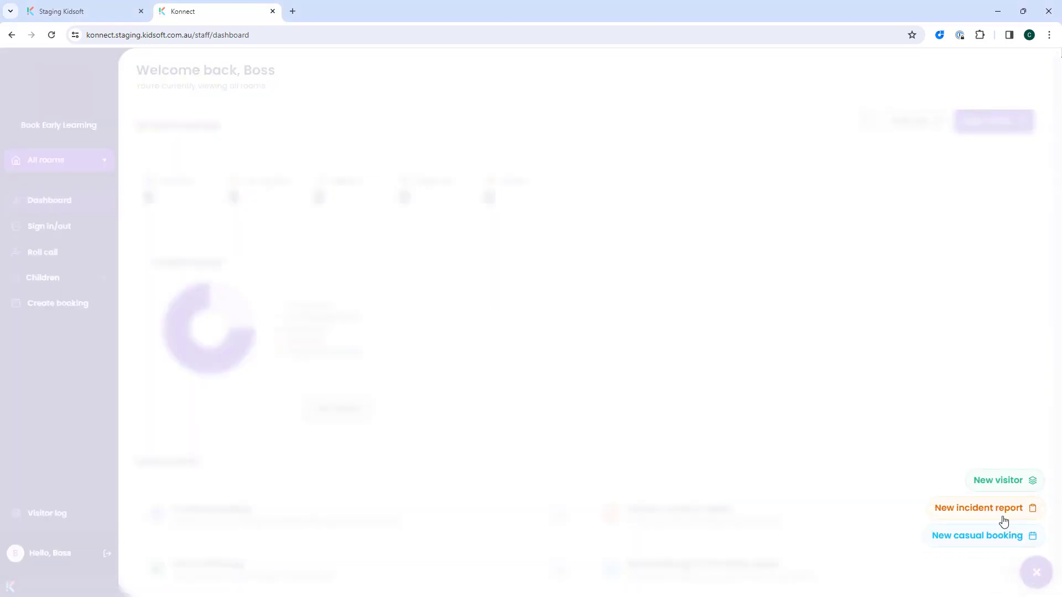
{"action": "left_click", "coordinate": [1005, 512]}
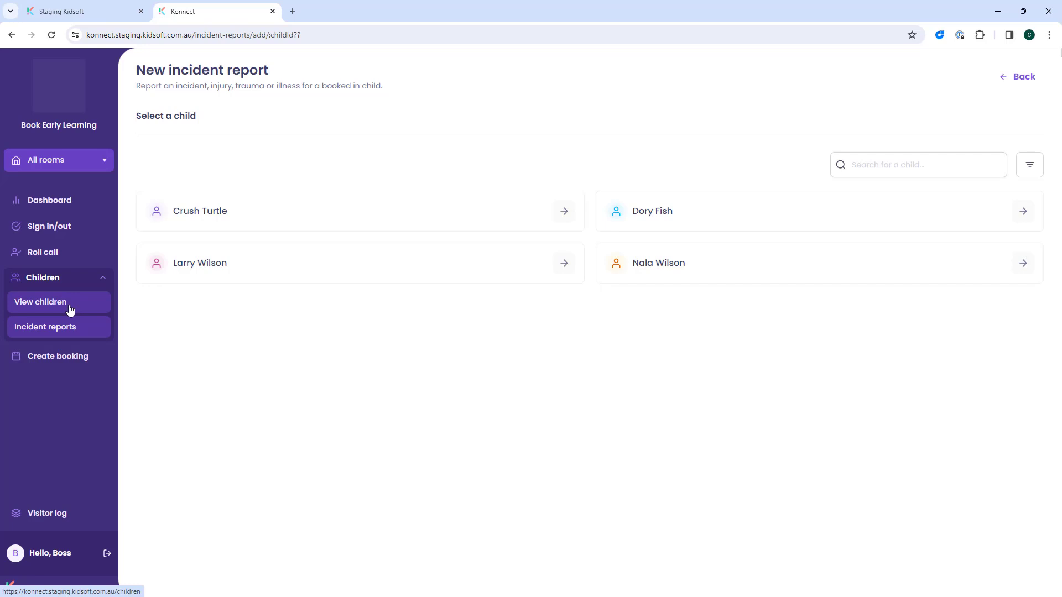
{"action": "left_click", "coordinate": [60, 208]}
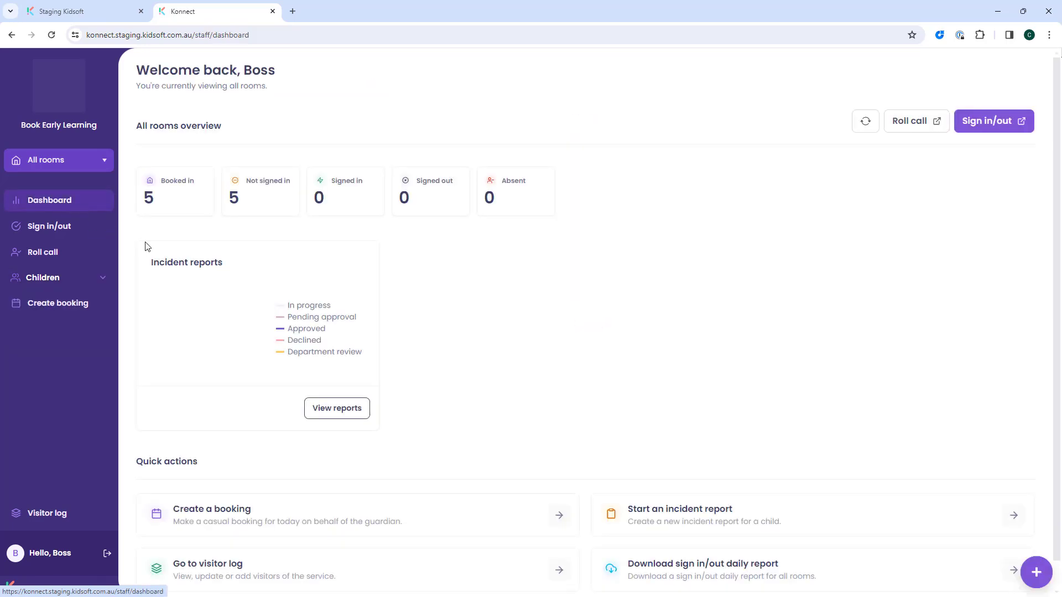
Open the in-progress incident report dated 20 Mar, 2024 for updating from the incident reports list.
{"action": "left_click", "coordinate": [343, 409]}
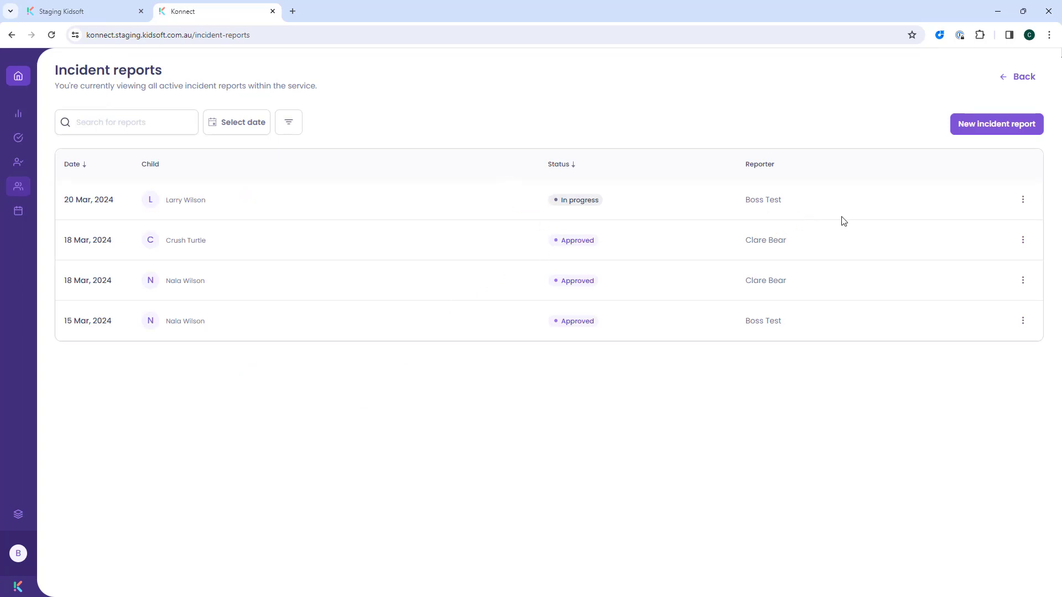
{"action": "left_click", "coordinate": [1023, 200]}
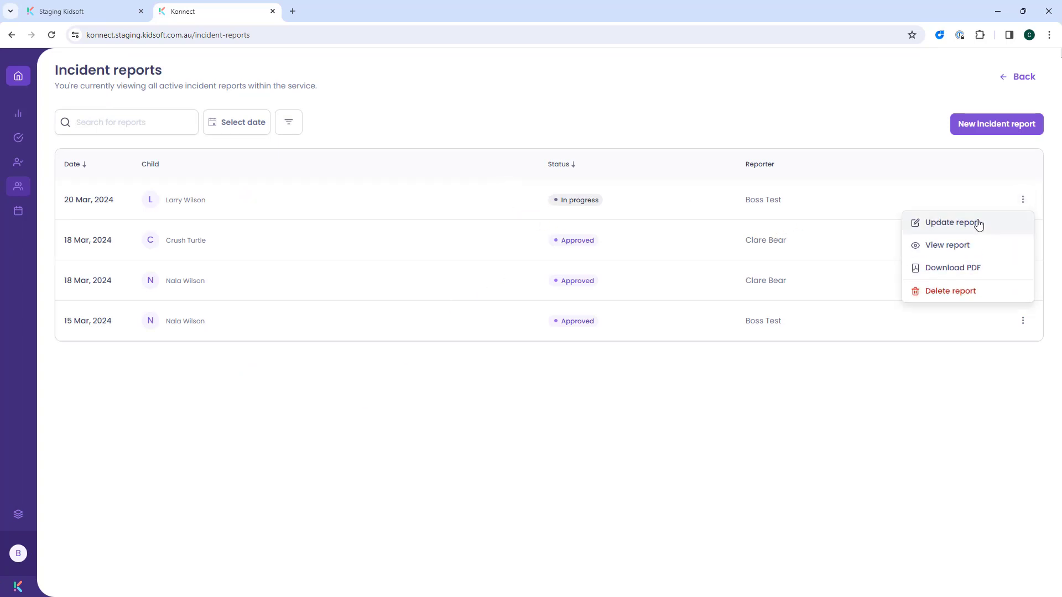
{"action": "left_click", "coordinate": [979, 224]}
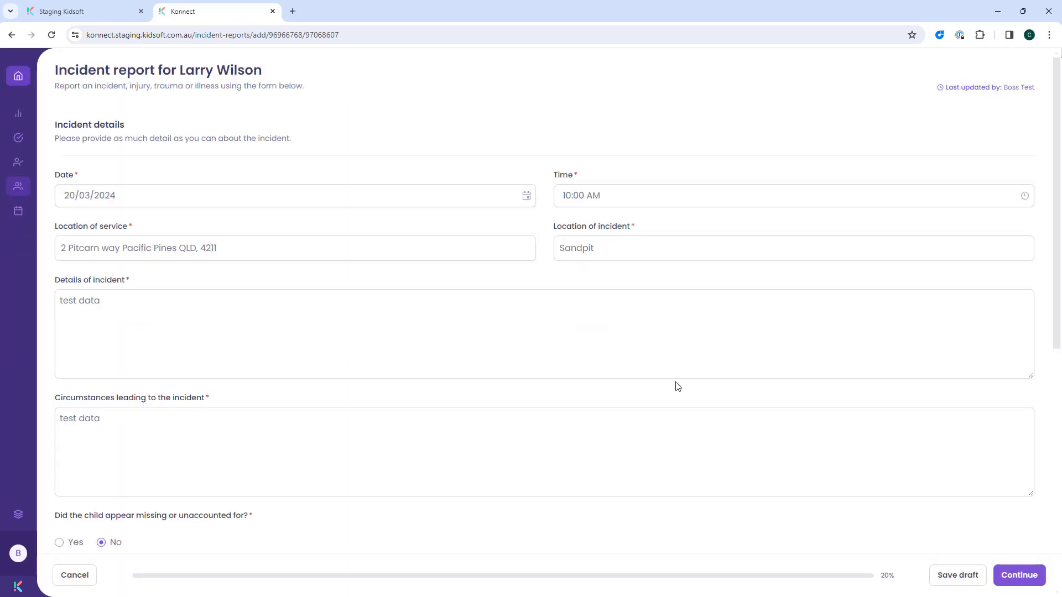
Advance through the report's incident details, action taken and notifications sections to Additional information, keeping the existing entries.
{"action": "scroll", "coordinate": [677, 387], "scroll_direction": "down", "scroll_amount": 3}
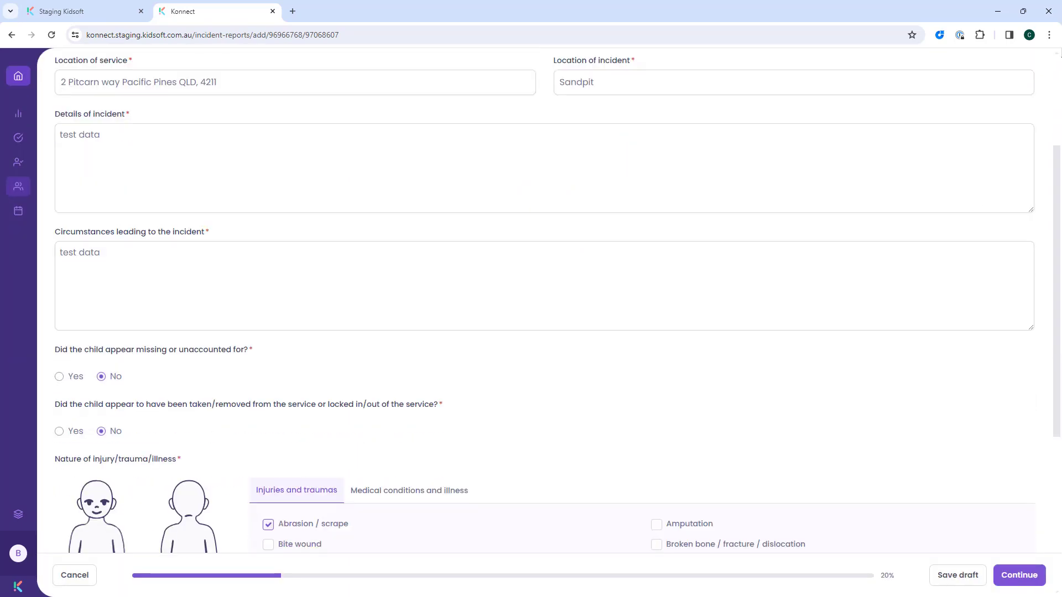
{"action": "left_click", "coordinate": [1002, 578]}
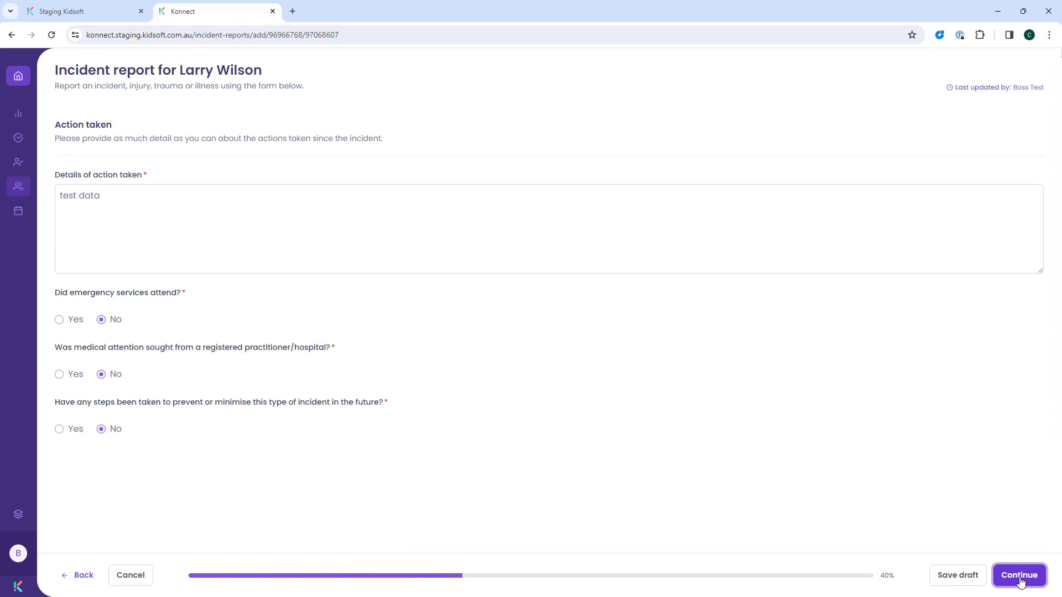
{"action": "left_click", "coordinate": [1018, 578]}
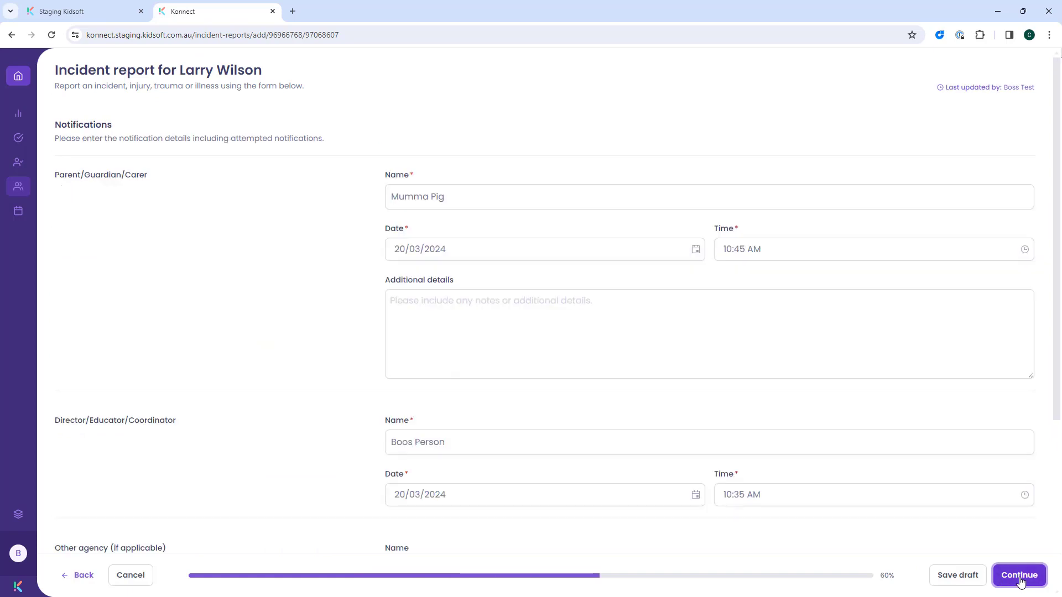
{"action": "left_click", "coordinate": [1019, 576]}
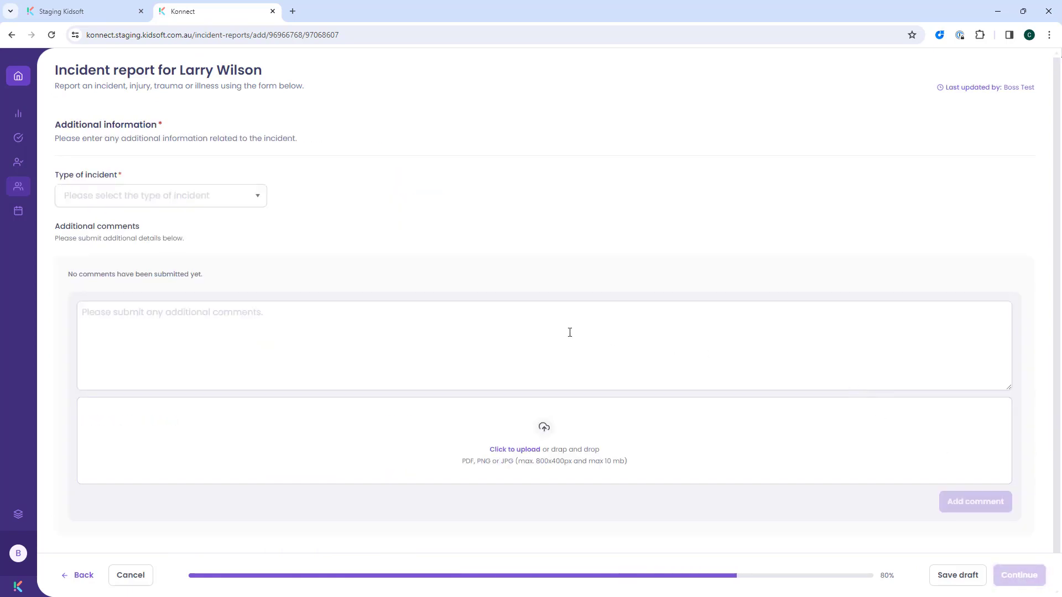
Set the type of incident to Non Serious and continue to the Review & Sign section.
{"action": "left_click", "coordinate": [178, 205]}
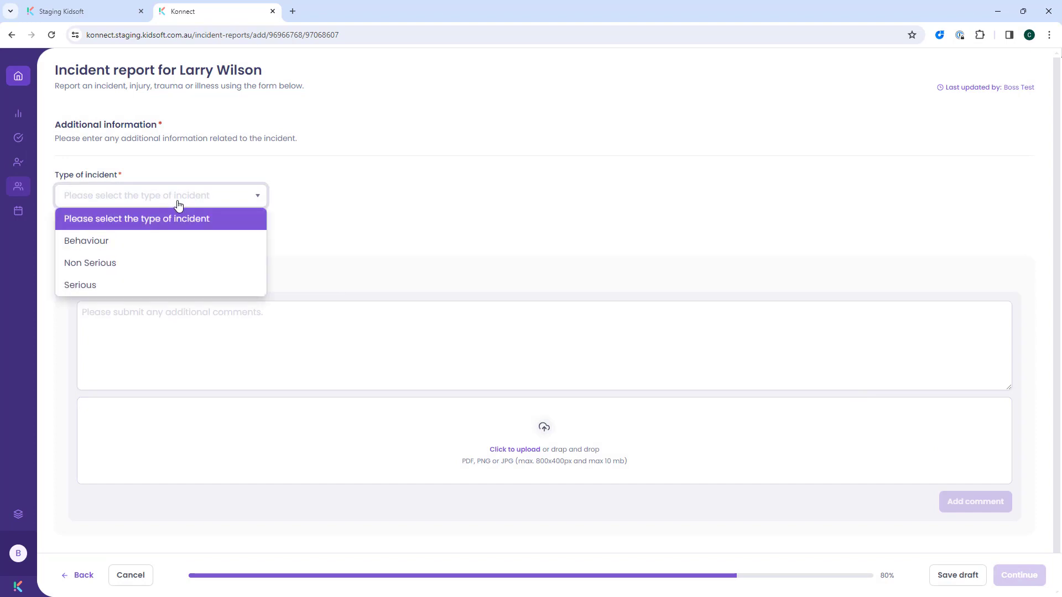
{"action": "left_click", "coordinate": [145, 269]}
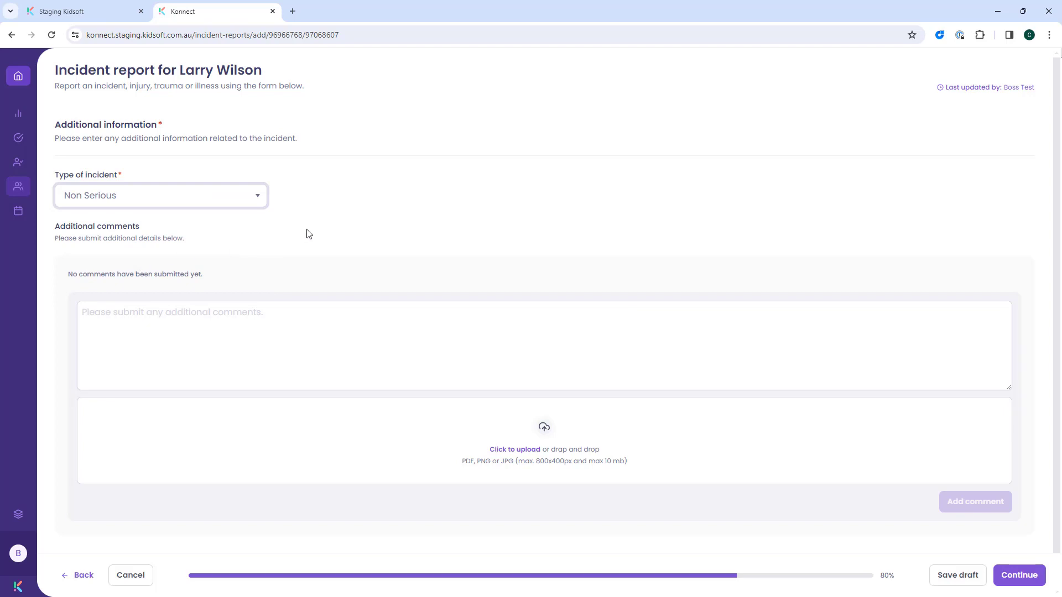
{"action": "scroll", "coordinate": [308, 235], "scroll_direction": "down", "scroll_amount": 1}
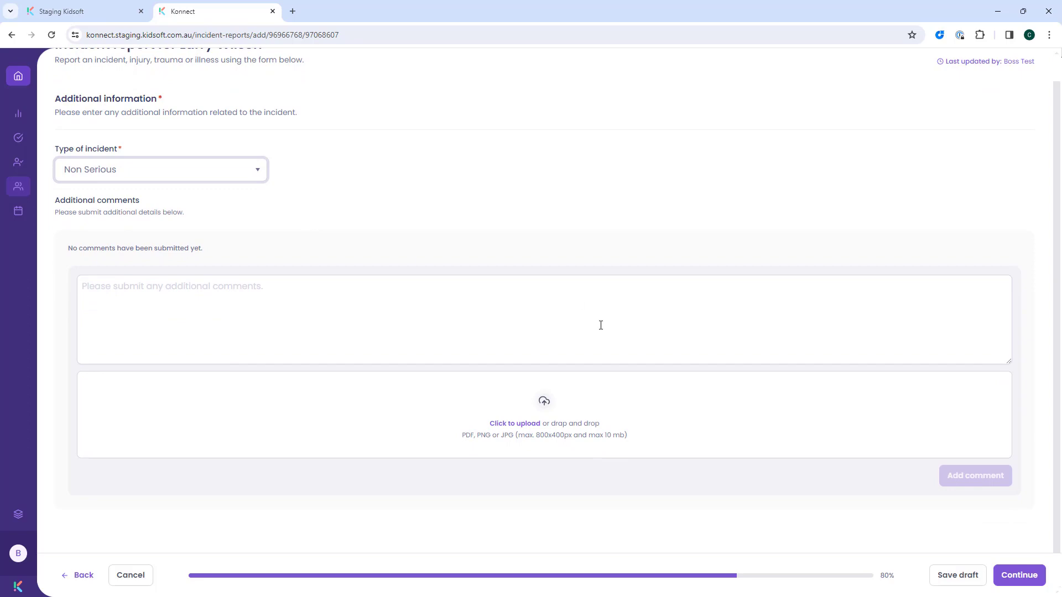
{"action": "left_click", "coordinate": [1017, 576]}
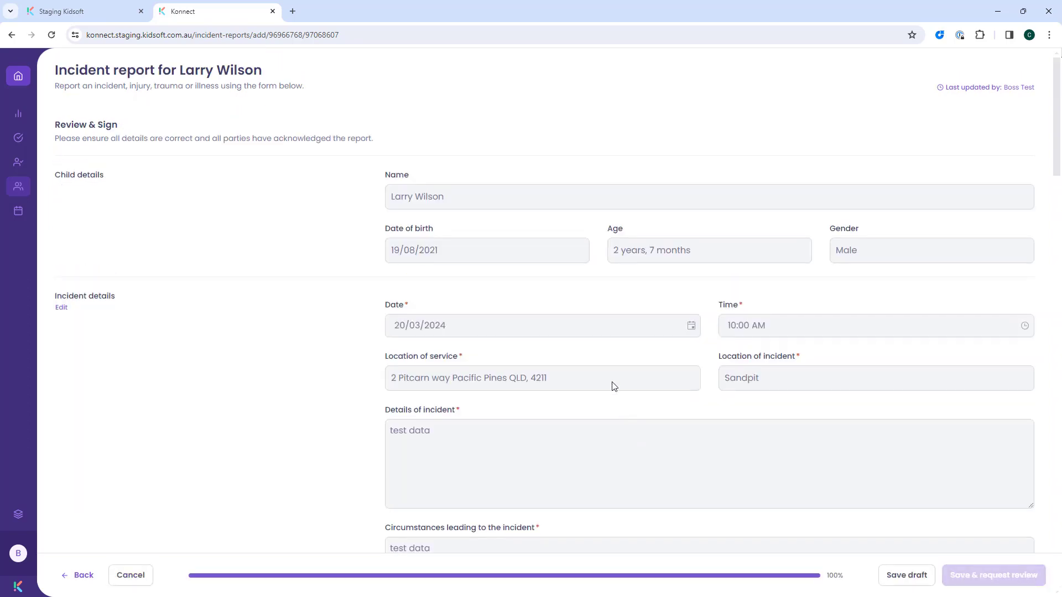
For the person completing the record, complete their full name, choose Lead Educator as position, and draw a signature.
{"action": "scroll", "coordinate": [613, 386], "scroll_direction": "down", "scroll_amount": 10}
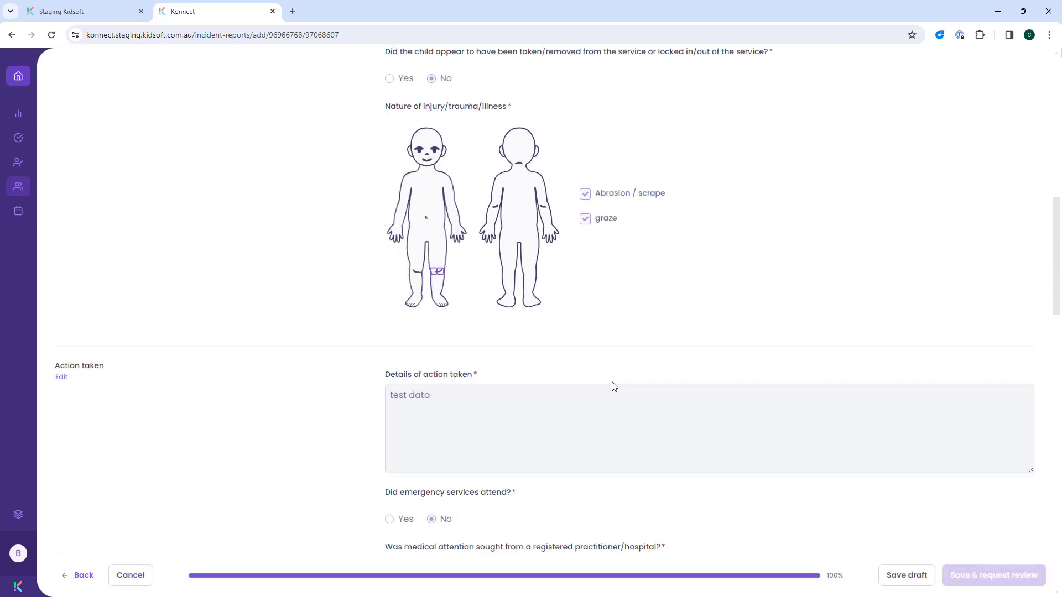
{"action": "scroll", "coordinate": [613, 386], "scroll_direction": "down", "scroll_amount": 10}
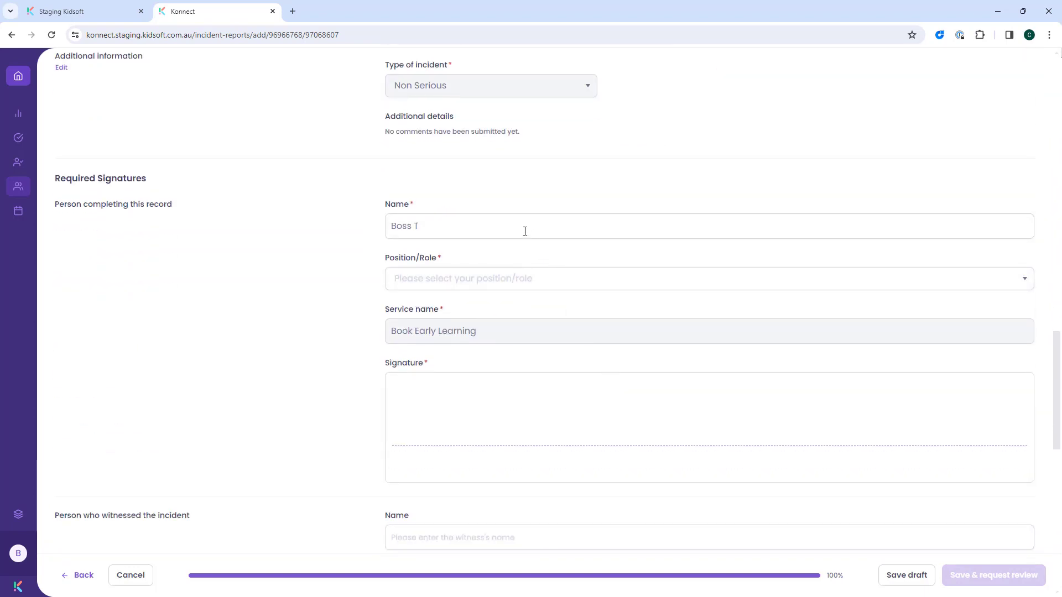
{"action": "left_click", "coordinate": [521, 228]}
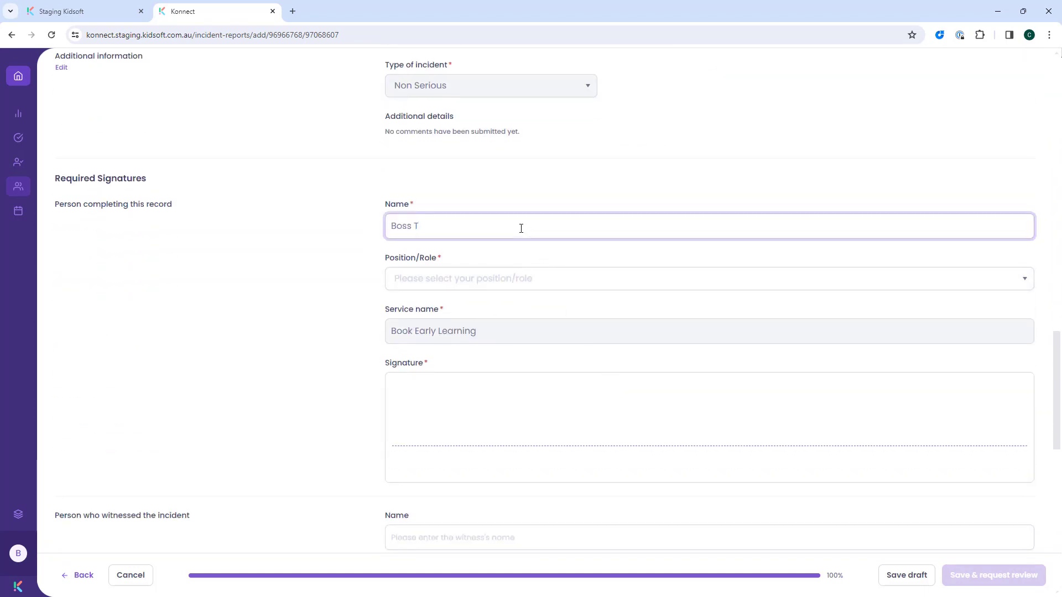
{"action": "type", "text": "est"}
{"action": "left_click", "coordinate": [465, 280]}
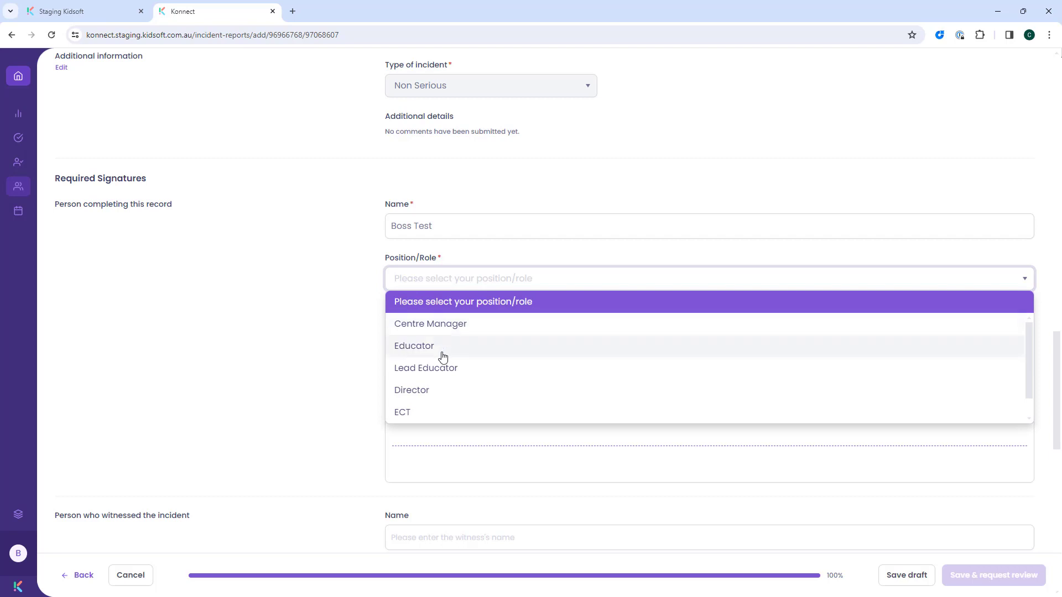
{"action": "left_click", "coordinate": [439, 366]}
{"action": "mouse_move", "coordinate": [449, 412]}
{"action": "left_mouse_down"}
{"action": "mouse_move", "coordinate": [547, 374]}
{"action": "mouse_move", "coordinate": [630, 424]}
{"action": "left_mouse_up"}
Enter the name of the person who witnessed the incident and draw their signature.
{"action": "scroll", "coordinate": [627, 405], "scroll_direction": "down", "scroll_amount": 3}
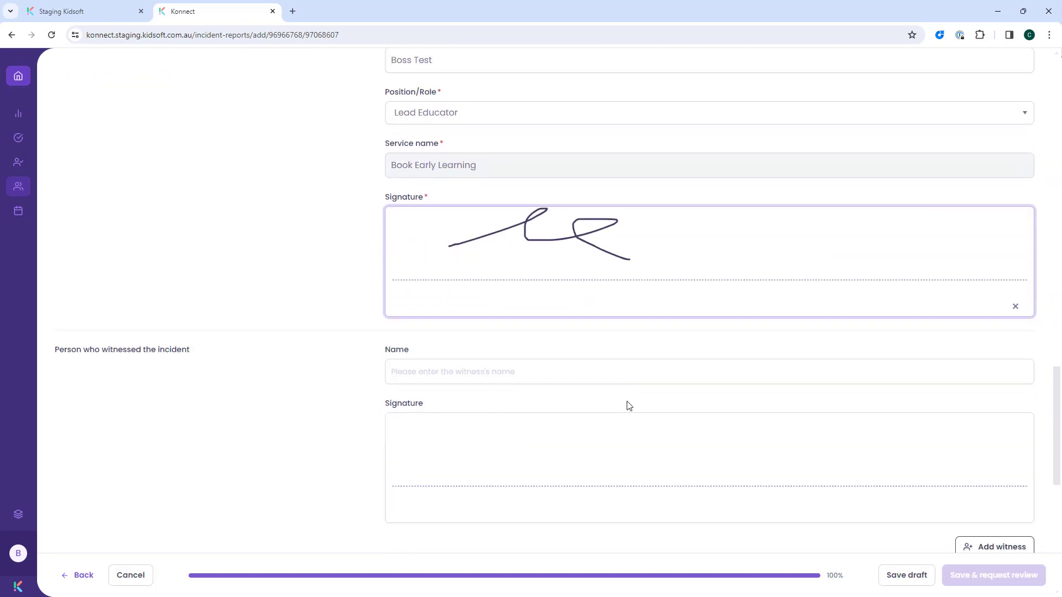
{"action": "left_click", "coordinate": [483, 372]}
{"action": "type", "text": "jo blogs"}
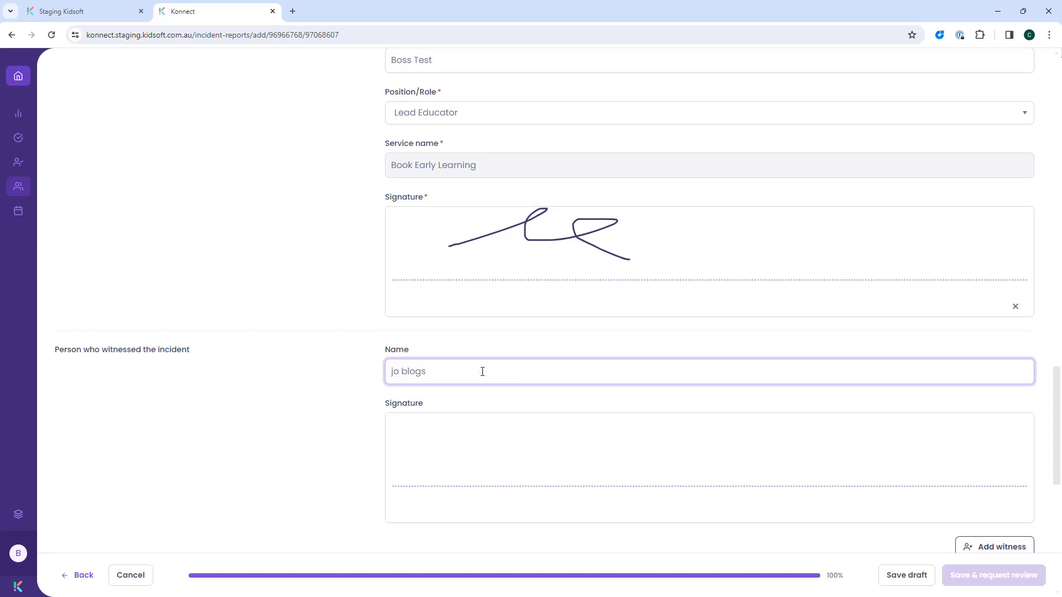
{"action": "mouse_move", "coordinate": [485, 449]}
{"action": "left_mouse_down"}
{"action": "mouse_move", "coordinate": [588, 426]}
{"action": "mouse_move", "coordinate": [734, 448]}
{"action": "left_mouse_up"}
Complete the nominated supervisor's full name and draw the supervisor's signature.
{"action": "scroll", "coordinate": [734, 448], "scroll_direction": "down", "scroll_amount": 3}
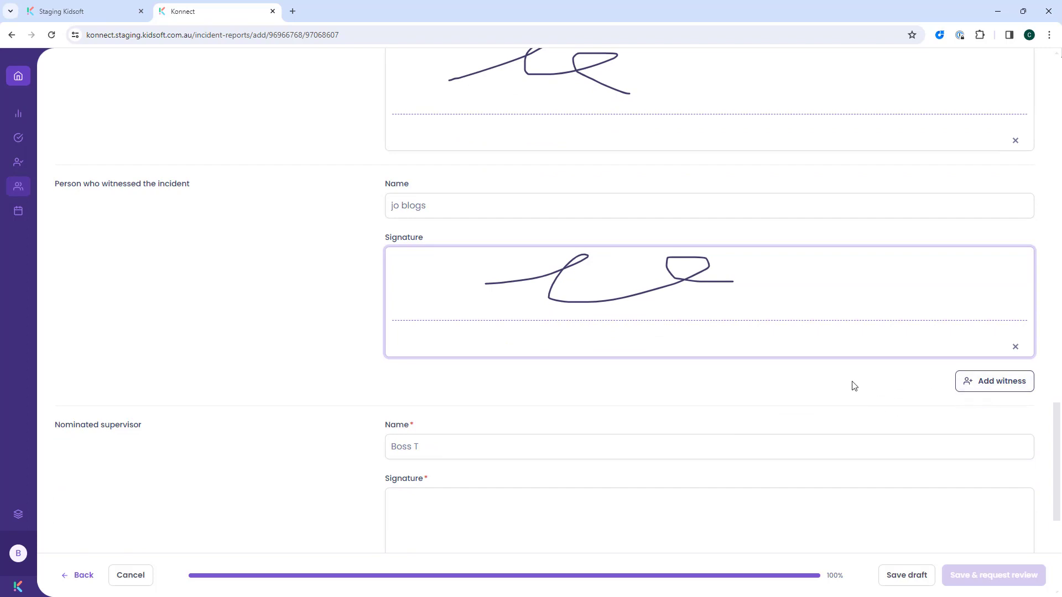
{"action": "scroll", "coordinate": [658, 370], "scroll_direction": "down", "scroll_amount": 1}
{"action": "scroll", "coordinate": [657, 369], "scroll_direction": "down", "scroll_amount": 1}
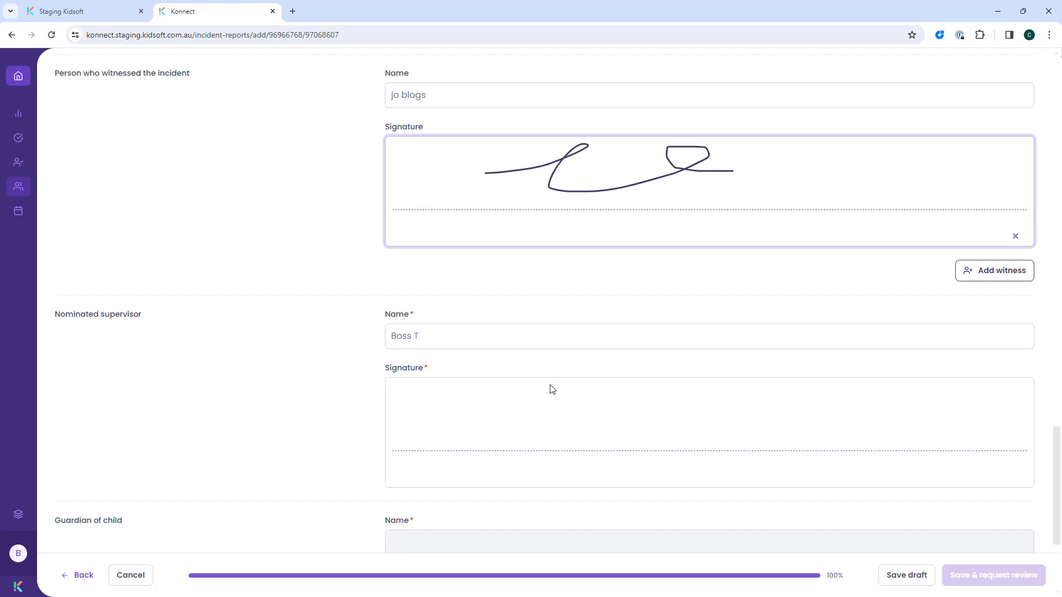
{"action": "left_click", "coordinate": [443, 332]}
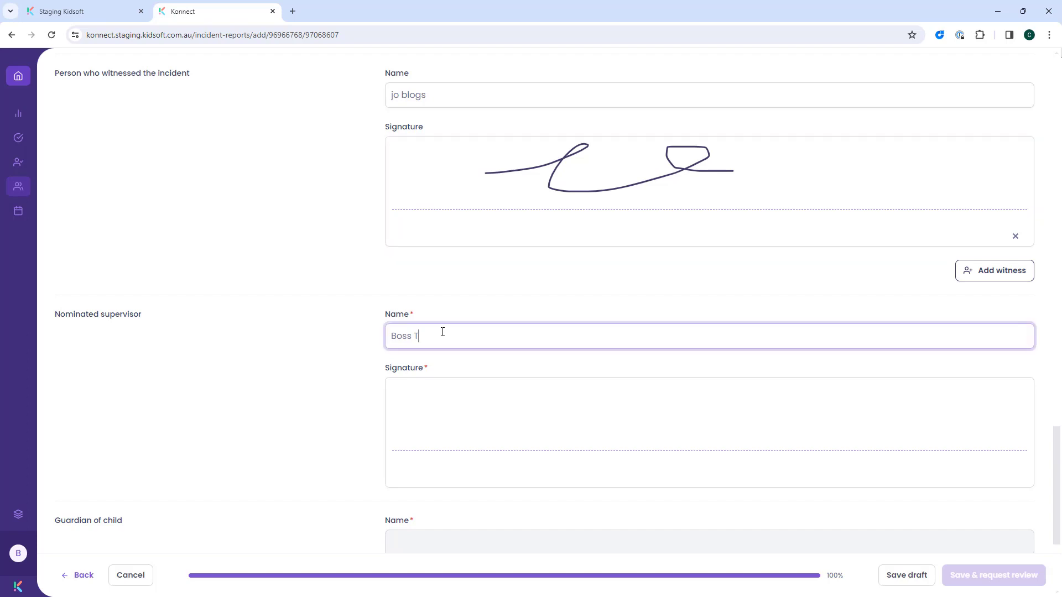
{"action": "type", "text": "est"}
{"action": "mouse_move", "coordinate": [502, 402]}
{"action": "left_mouse_down"}
{"action": "mouse_move", "coordinate": [626, 404]}
{"action": "mouse_move", "coordinate": [658, 420]}
{"action": "left_mouse_up"}
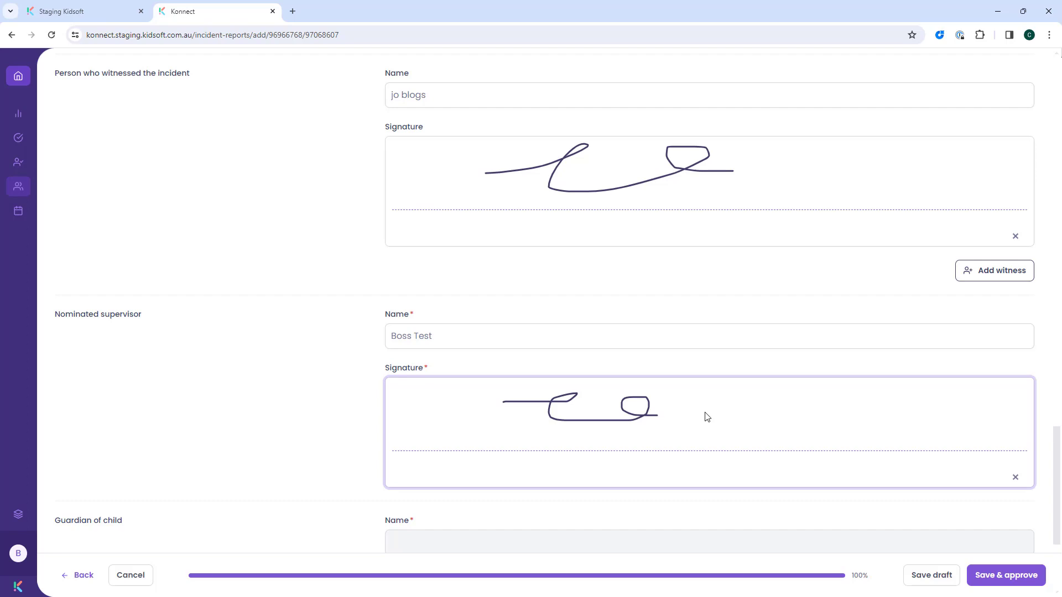
Save and approve the incident report, agreeing to notify the guardians.
{"action": "scroll", "coordinate": [701, 396], "scroll_direction": "down", "scroll_amount": 2}
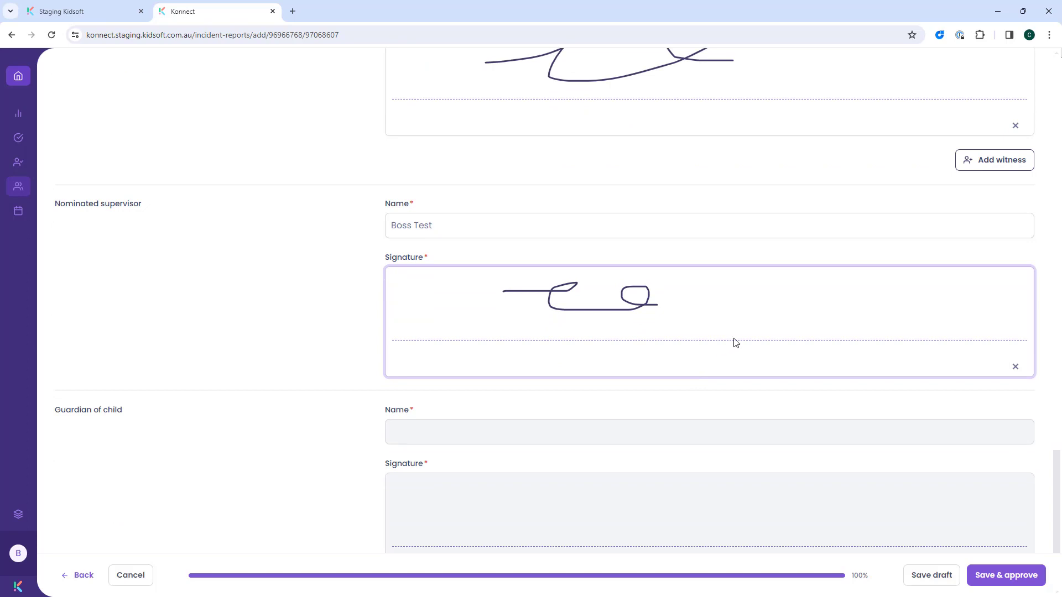
{"action": "left_click", "coordinate": [1012, 576]}
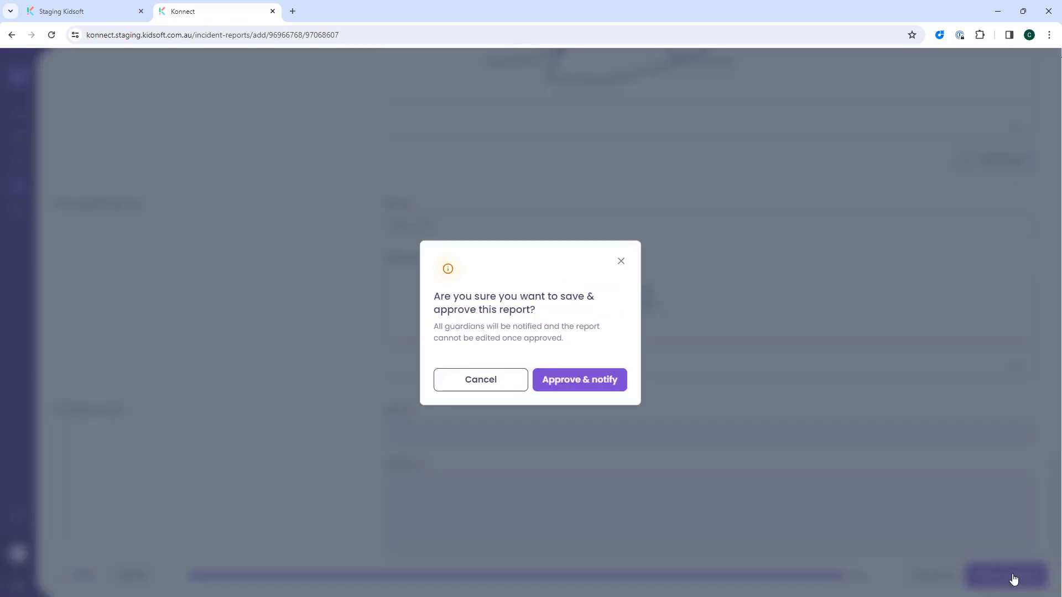
{"action": "left_click", "coordinate": [575, 389]}
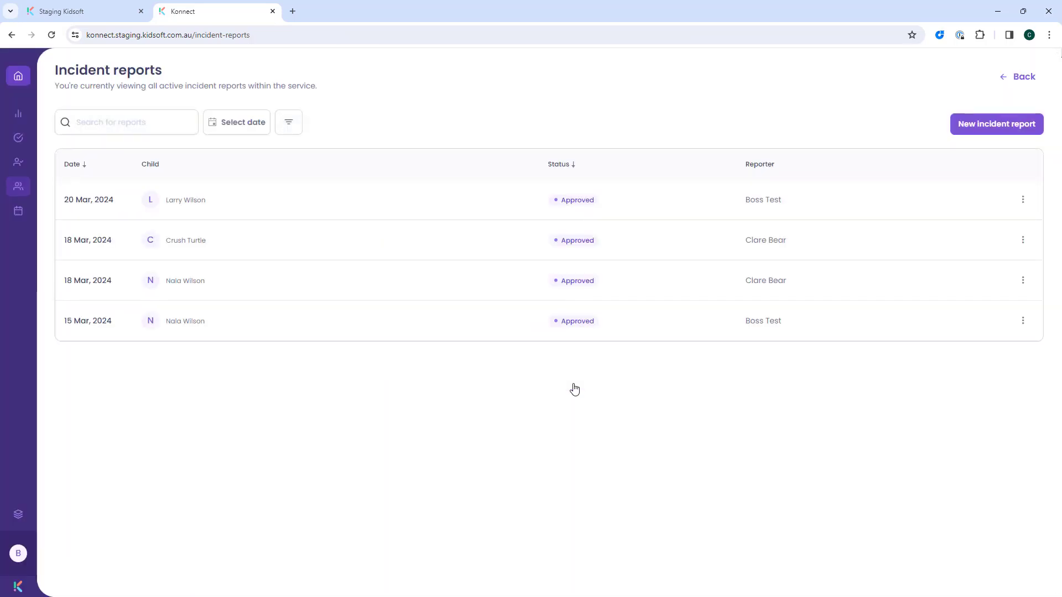
Reopen the approved 20 Mar, 2024 report for updating, check its incident type options and comment box, and save and exit.
{"action": "left_click", "coordinate": [1025, 202]}
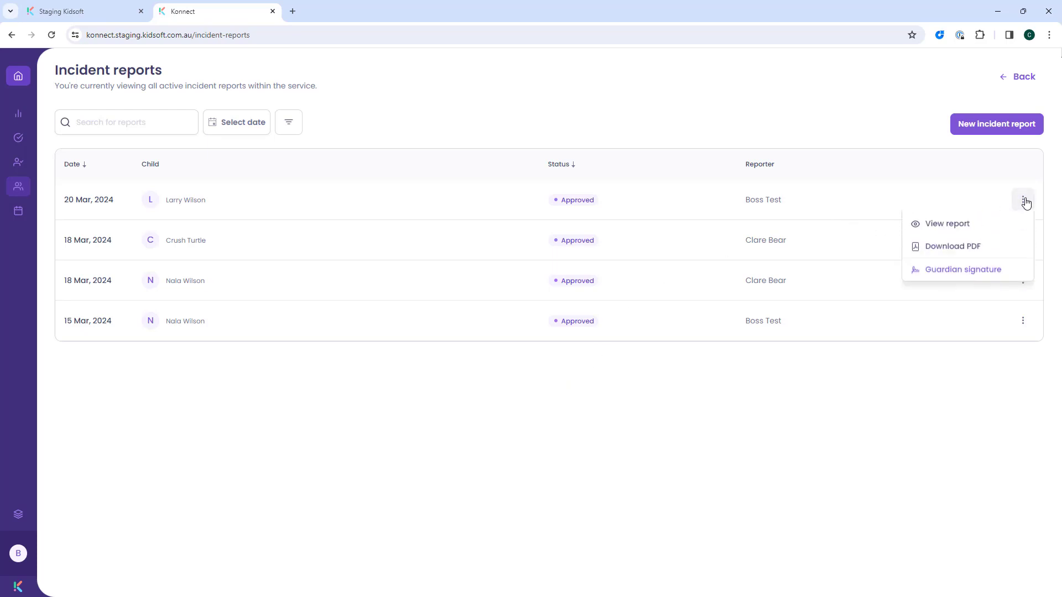
{"action": "left_click", "coordinate": [992, 220]}
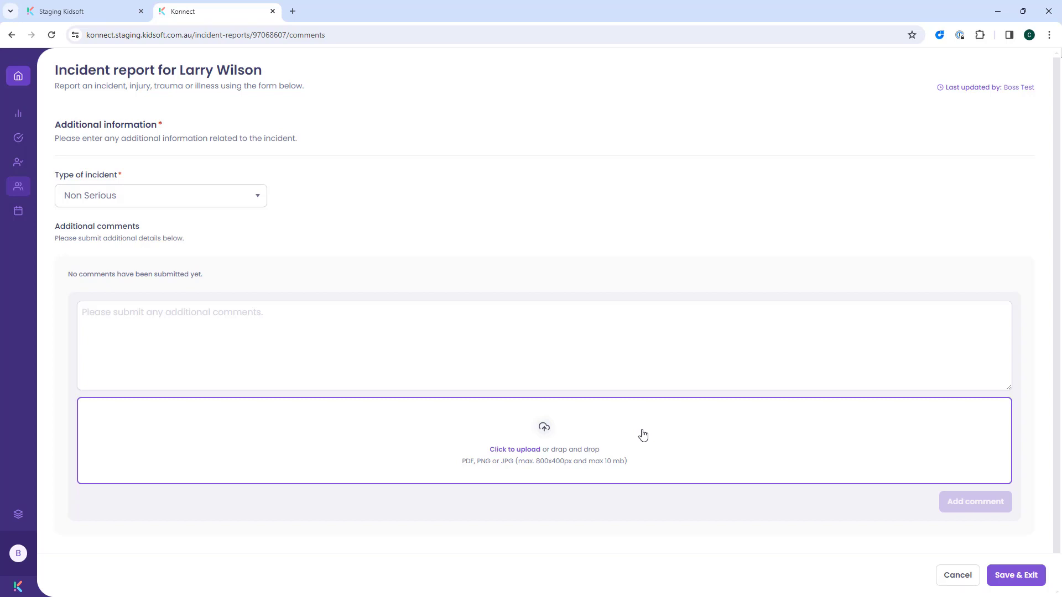
{"action": "left_click", "coordinate": [167, 205]}
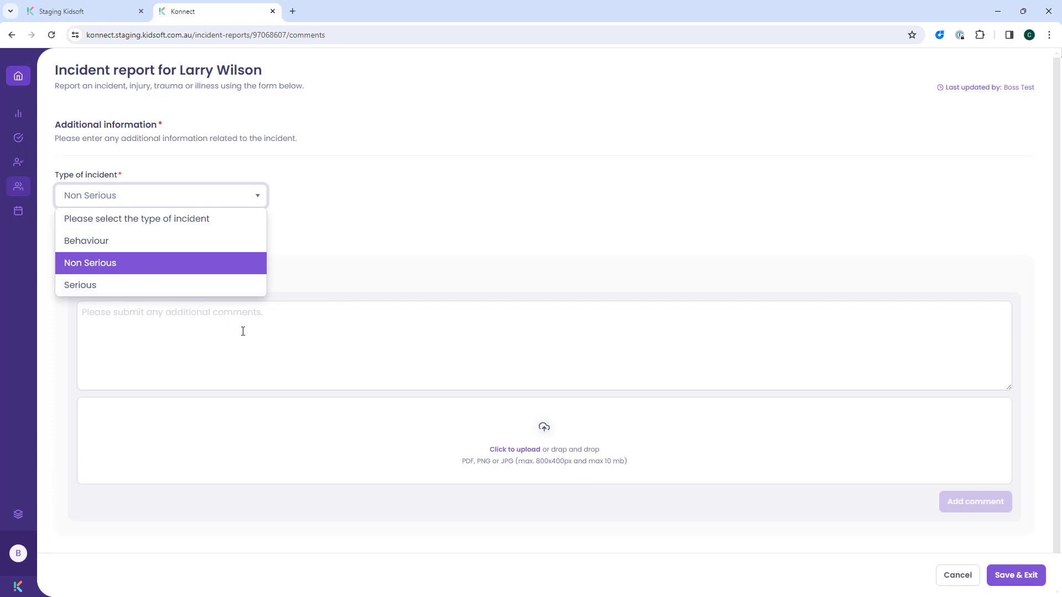
{"action": "left_click", "coordinate": [297, 329]}
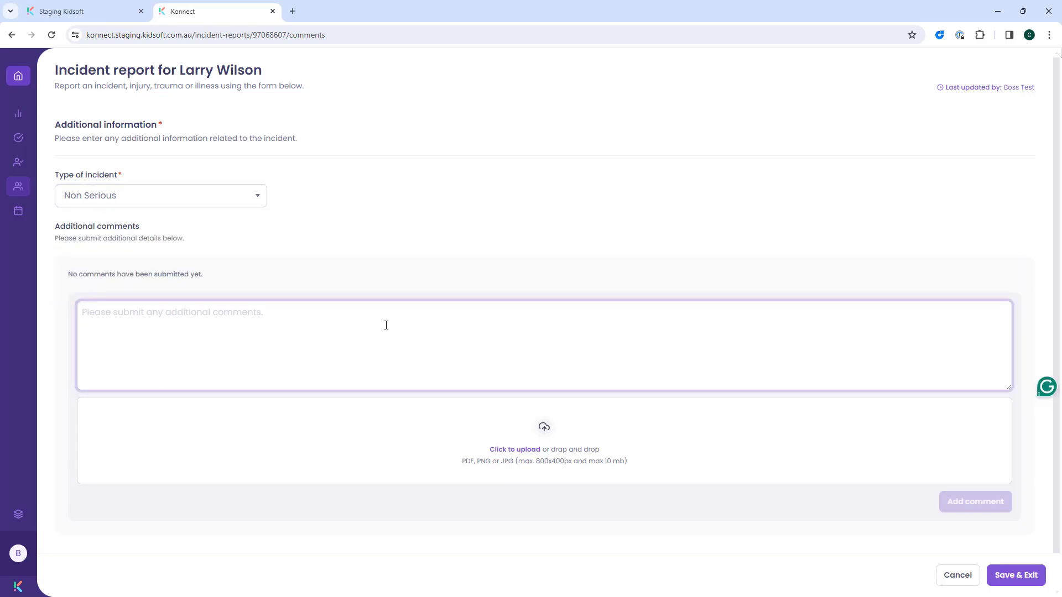
{"action": "left_click", "coordinate": [1023, 575]}
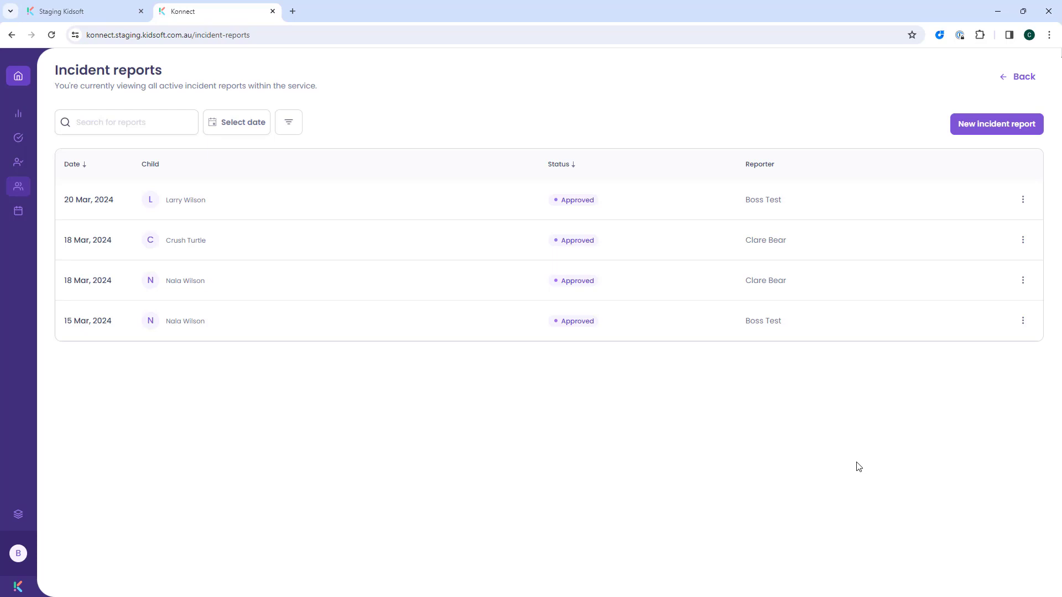
Check the actions available for the 20 Mar, 2024 report, and open that child's profile from the children list.
{"action": "left_click", "coordinate": [1023, 201]}
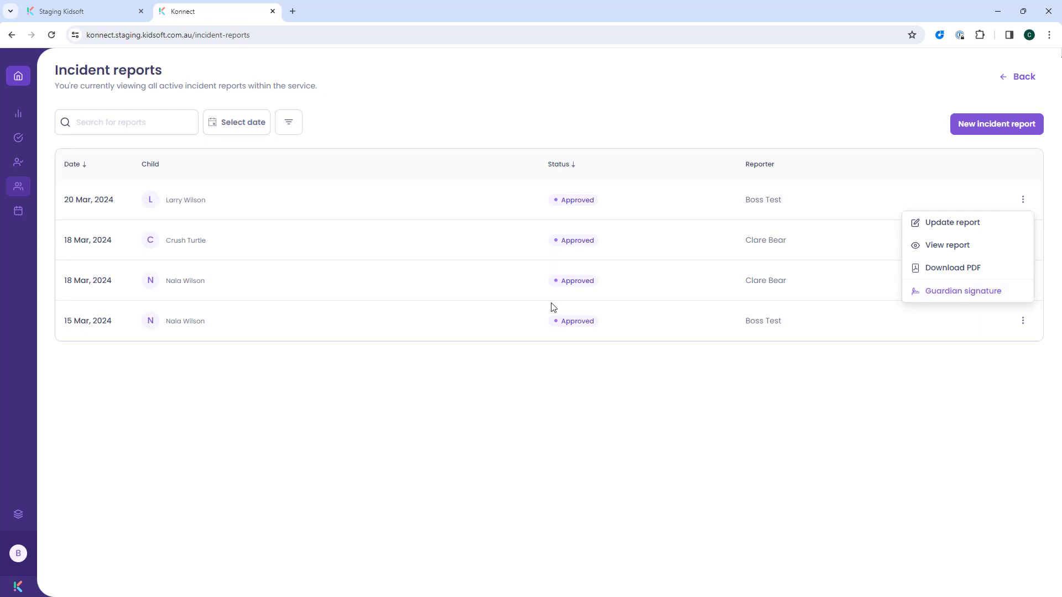
{"action": "left_click", "coordinate": [38, 193]}
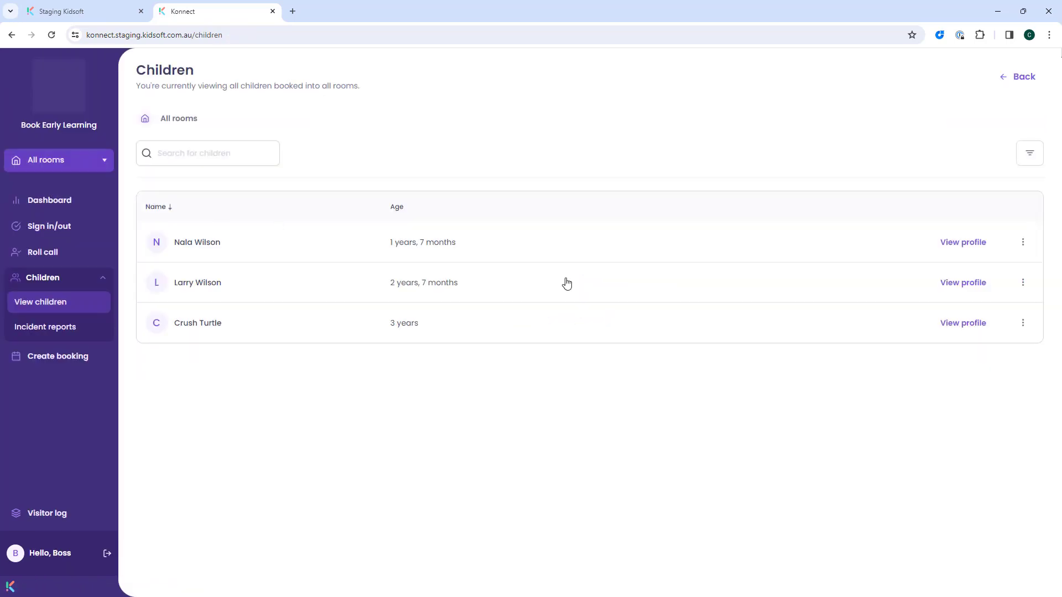
{"action": "left_click", "coordinate": [956, 284]}
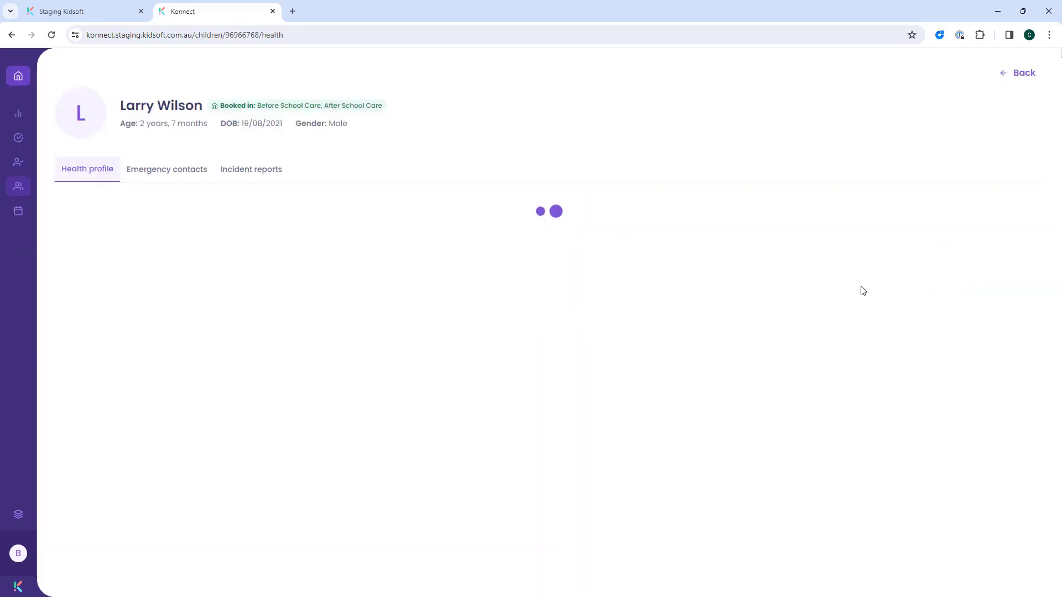
Open the child's 20 Mar, 2024 incident report for guardian signing and review it through to the guardian section.
{"action": "left_click", "coordinate": [267, 173]}
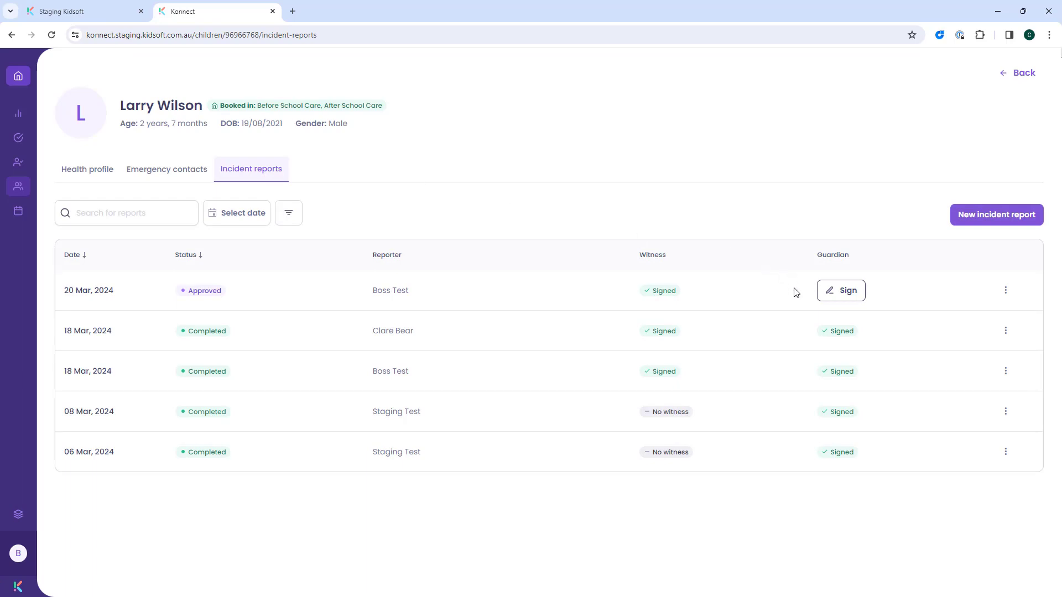
{"action": "left_click", "coordinate": [846, 291]}
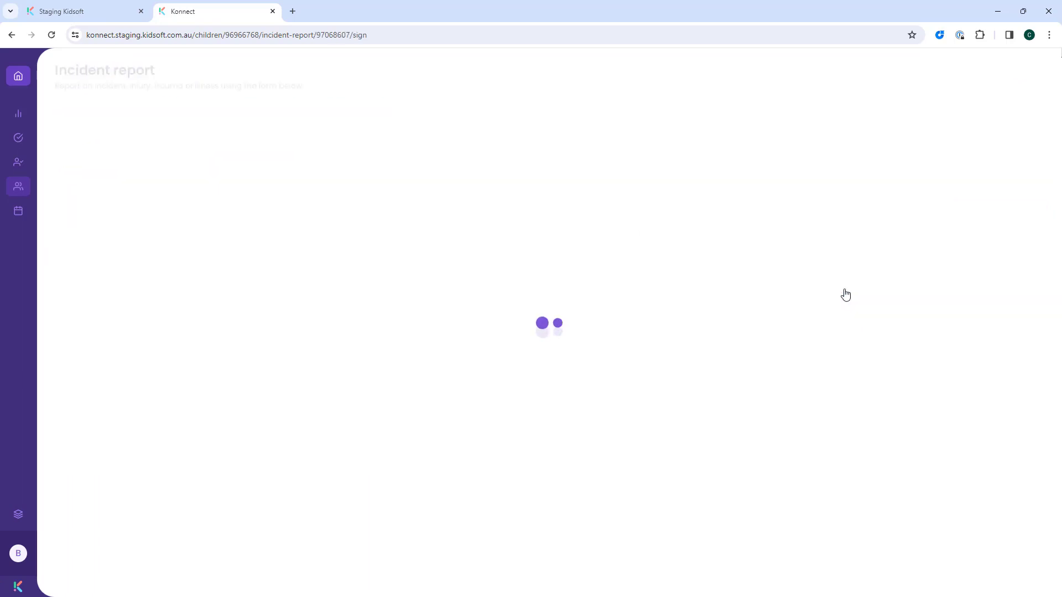
{"action": "scroll", "coordinate": [559, 331], "scroll_direction": "down", "scroll_amount": 7}
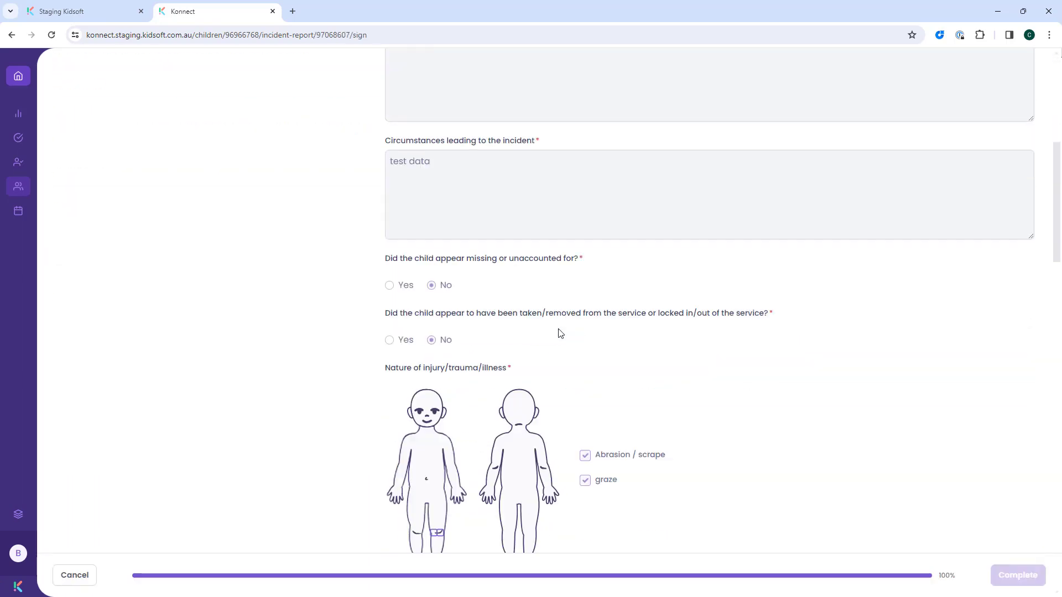
{"action": "scroll", "coordinate": [604, 332], "scroll_direction": "up", "scroll_amount": 4}
{"action": "scroll", "coordinate": [604, 332], "scroll_direction": "down", "scroll_amount": 6}
{"action": "scroll", "coordinate": [606, 331], "scroll_direction": "down", "scroll_amount": 3}
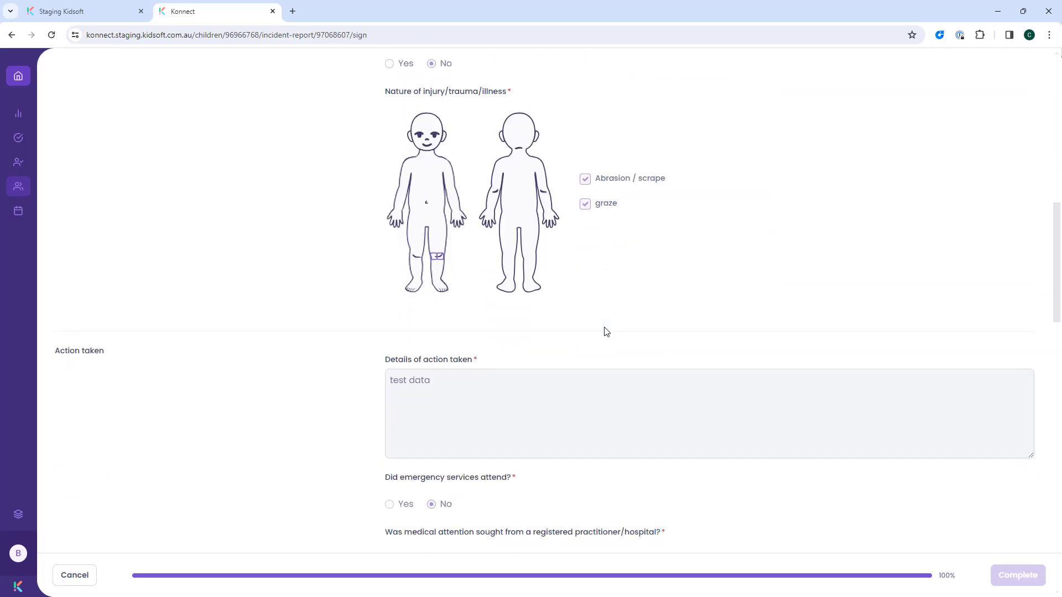
{"action": "scroll", "coordinate": [606, 331], "scroll_direction": "down", "scroll_amount": 20}
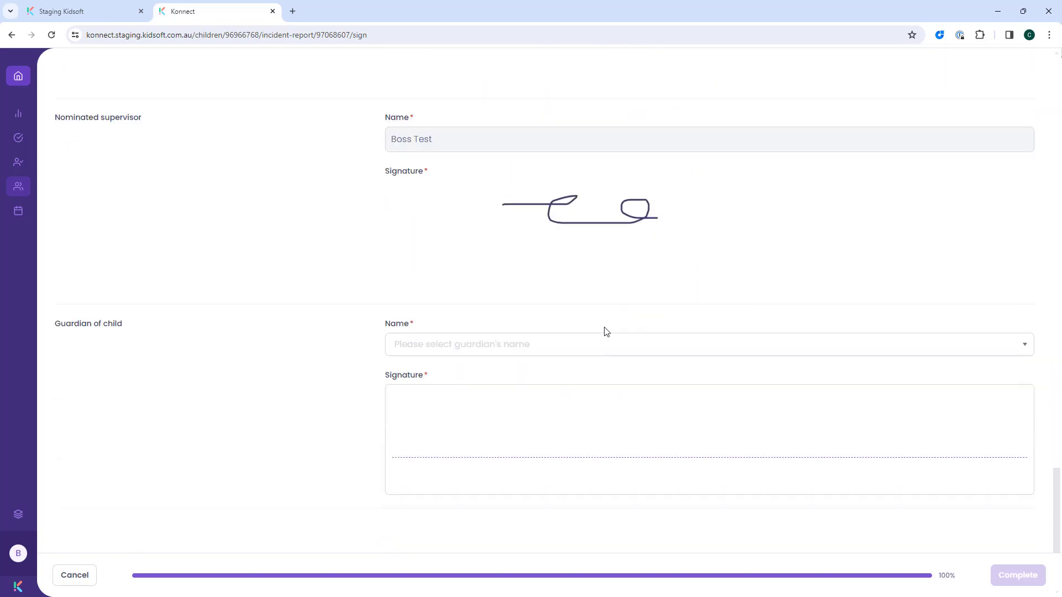
Select the guardian's name, draw the guardian's signature, and complete the incident report.
{"action": "left_click", "coordinate": [549, 345]}
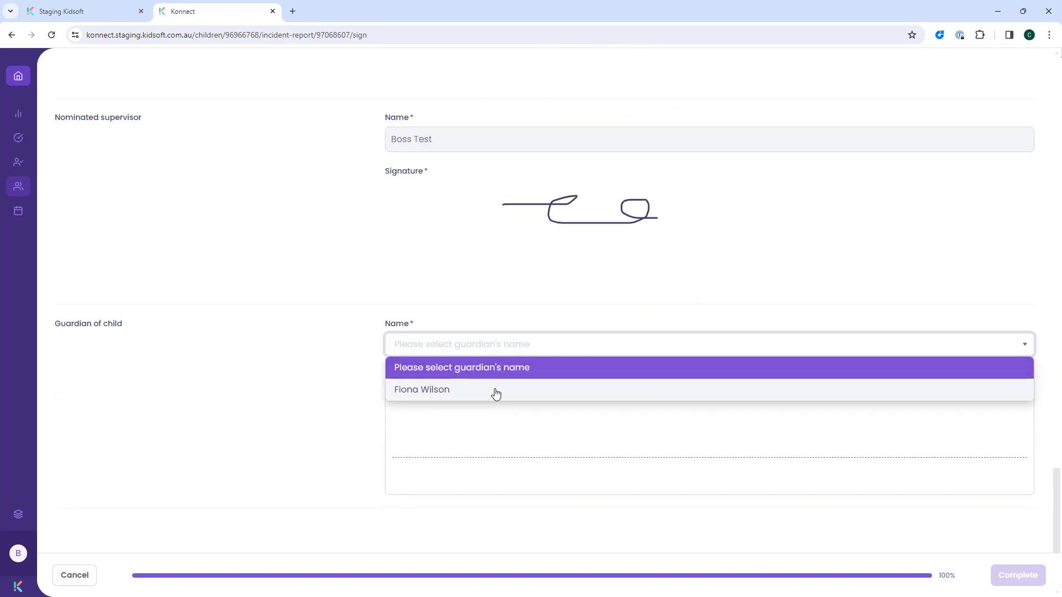
{"action": "left_click", "coordinate": [496, 390]}
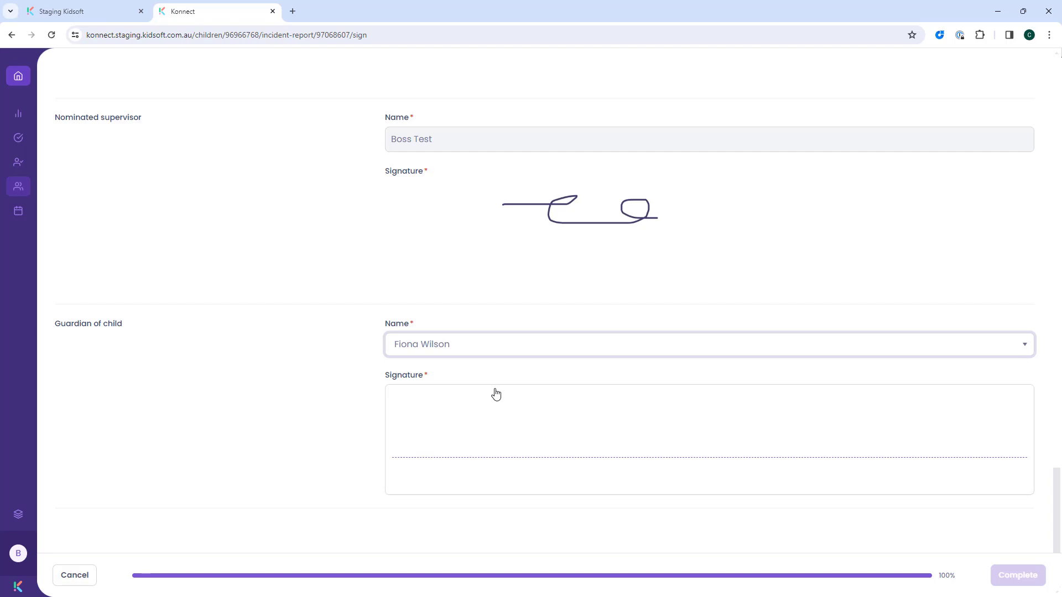
{"action": "left_click_drag", "start_coordinate": [464, 417], "coordinate": [755, 426]}
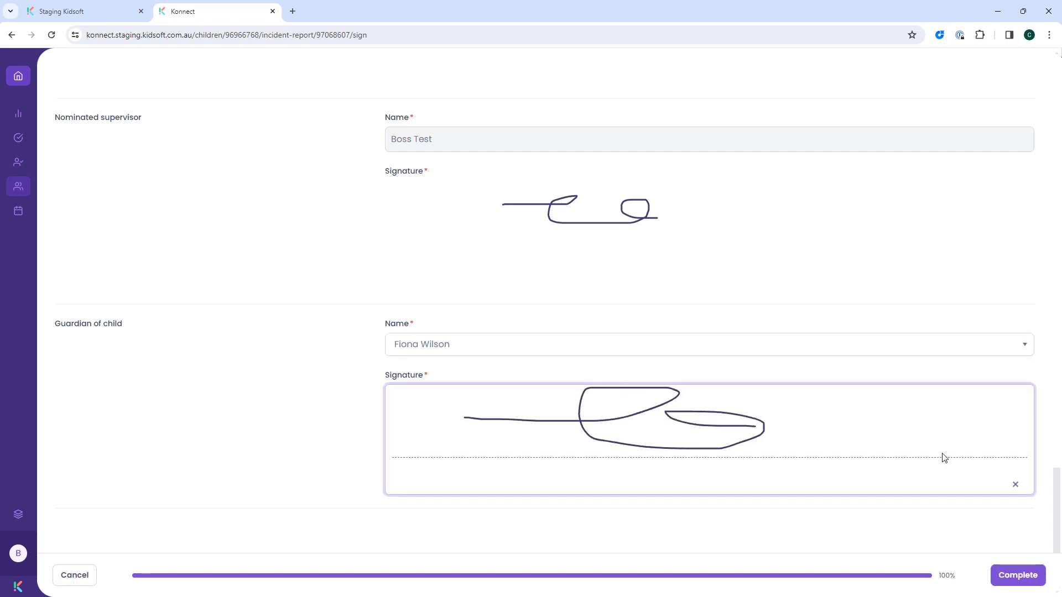
{"action": "left_click", "coordinate": [1036, 576]}
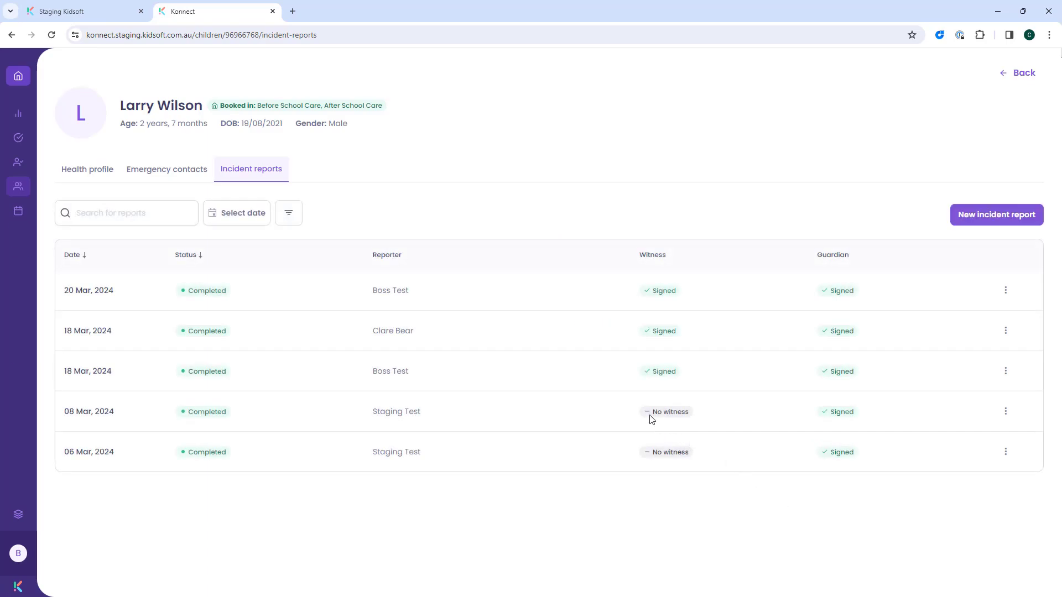
Switch to Kidsoft and open the incident report notifications from the Information Centre.
{"action": "left_click", "coordinate": [107, 11]}
{"action": "left_click", "coordinate": [320, 98]}
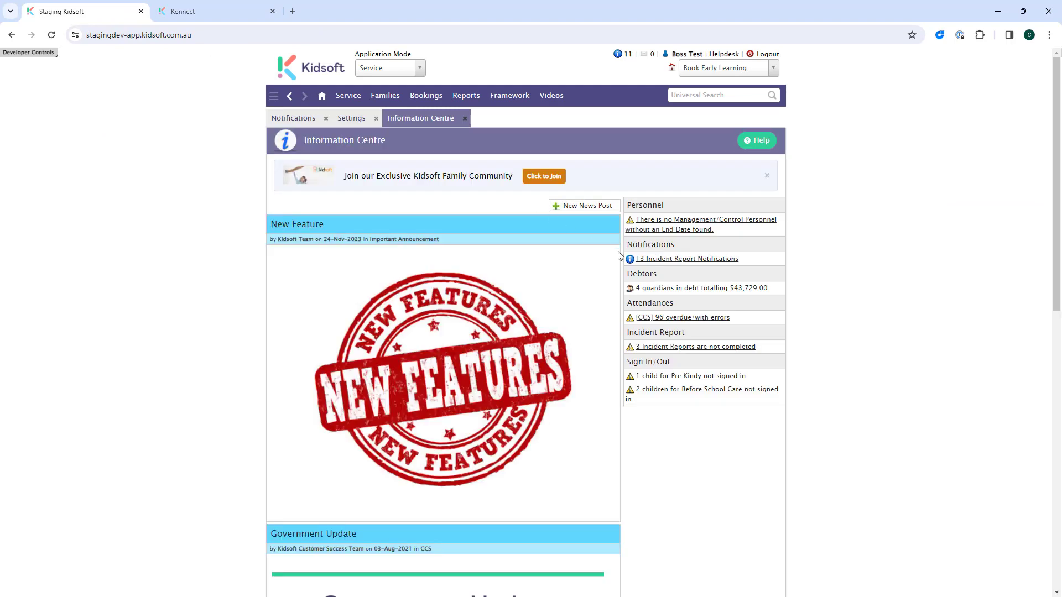
{"action": "left_click", "coordinate": [670, 260]}
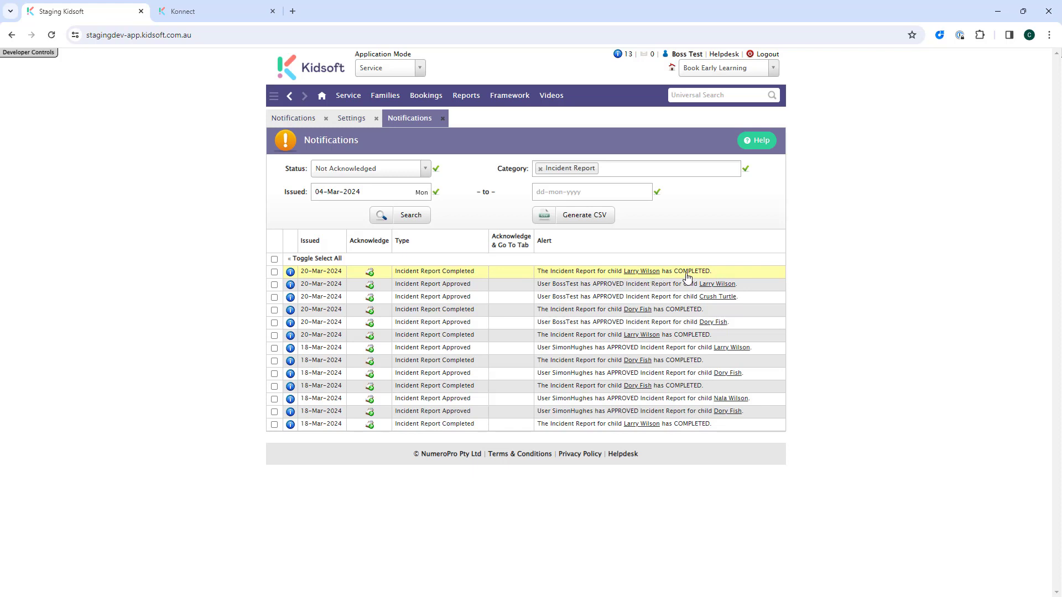
Open the child from the newest completed-report notification, view the child's stored incident report documents, and return to the Information Centre.
{"action": "left_click", "coordinate": [650, 272]}
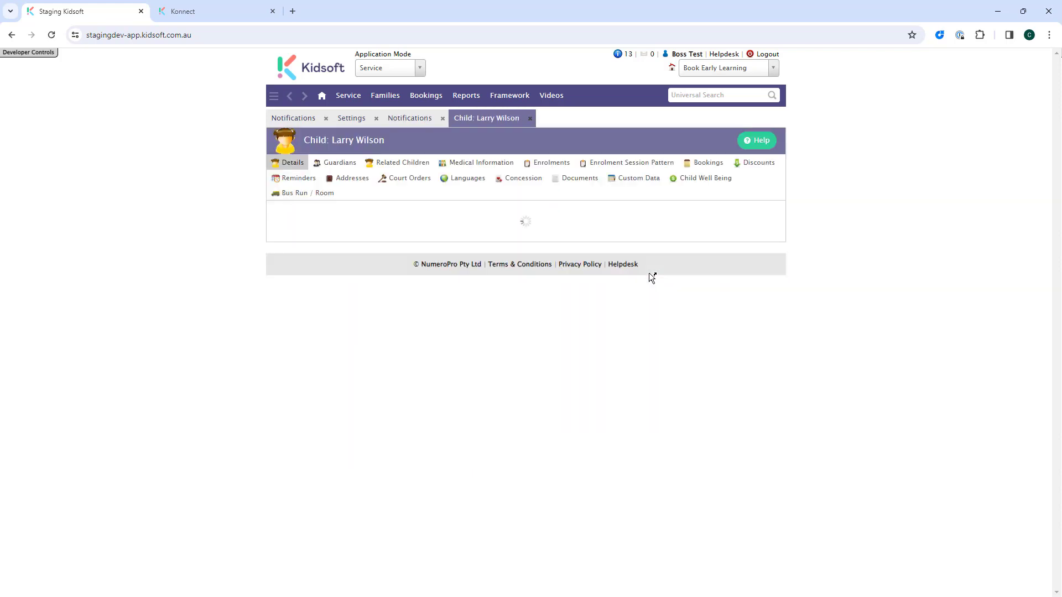
{"action": "left_click", "coordinate": [579, 182]}
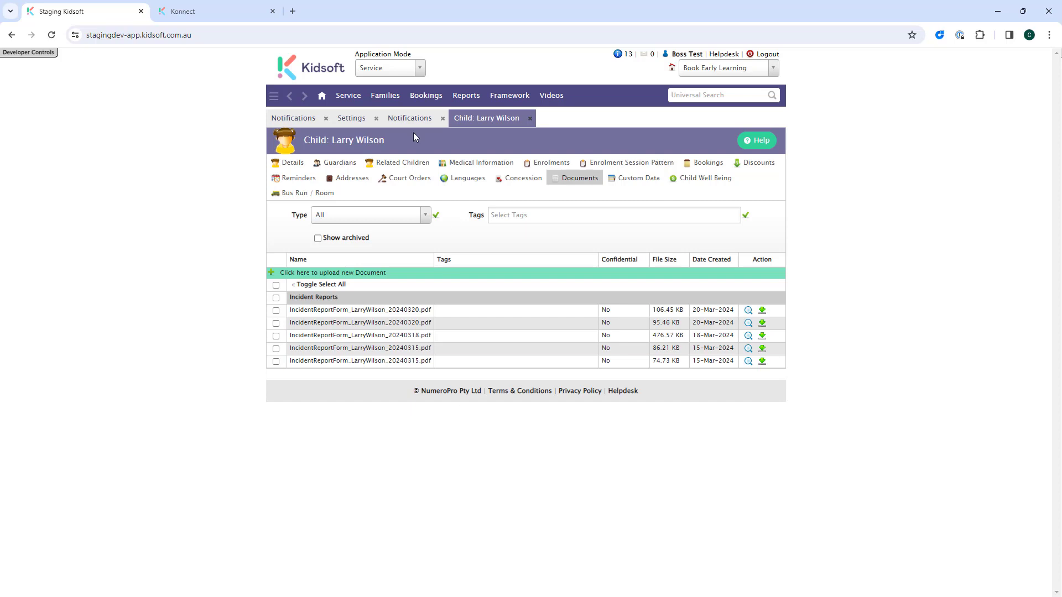
{"action": "left_click", "coordinate": [321, 96]}
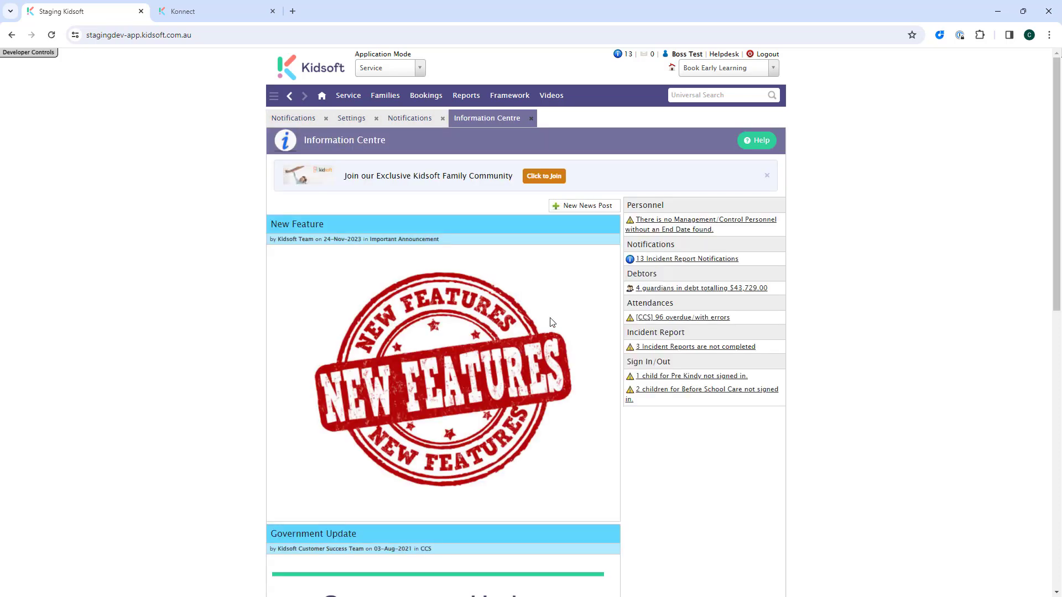